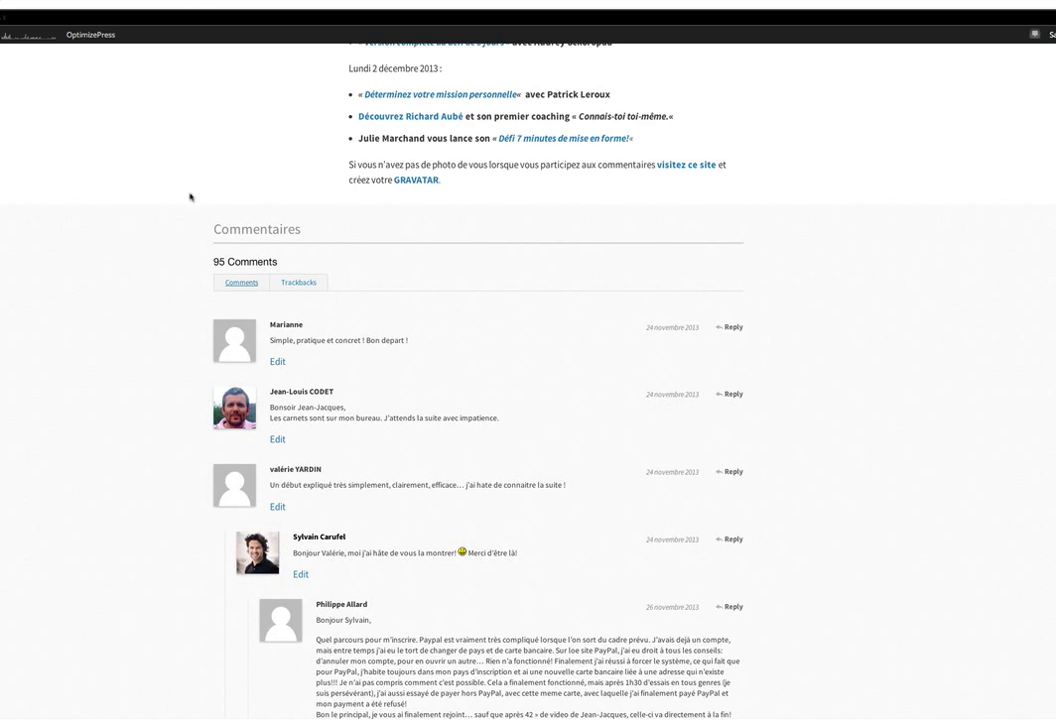
# Scroll through the blog post's comments and view a commenter's avatar profile card.
pyautogui.scroll(2, 125, 274)
pyautogui.scroll(-3, 131, 326)
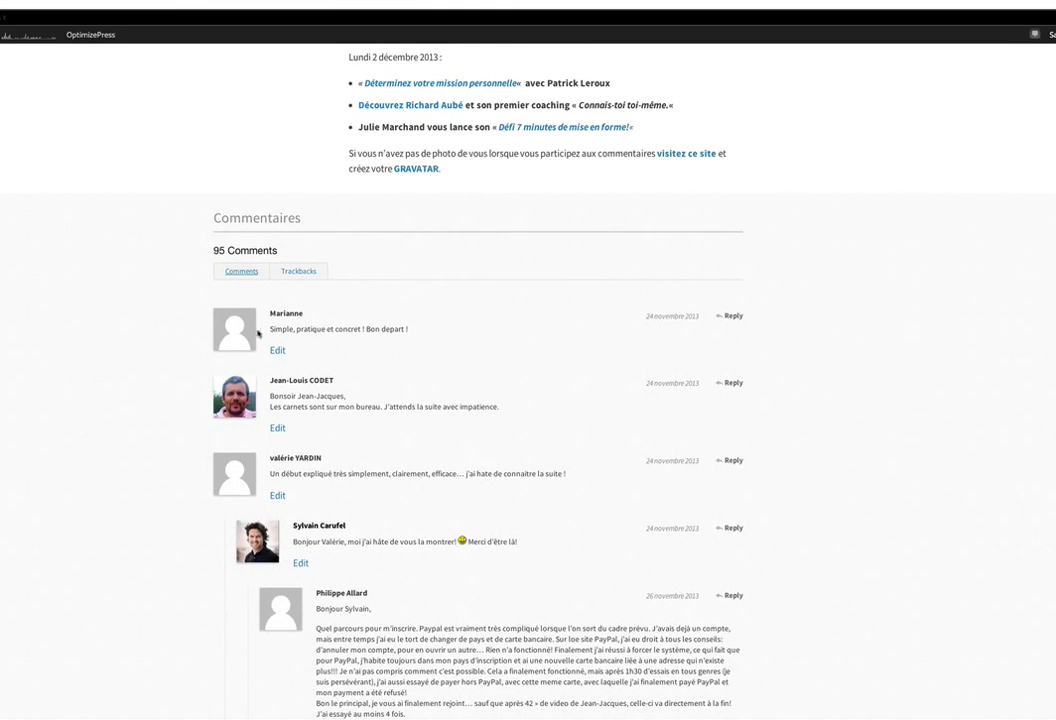
pyautogui.scroll(-5, 139, 332)
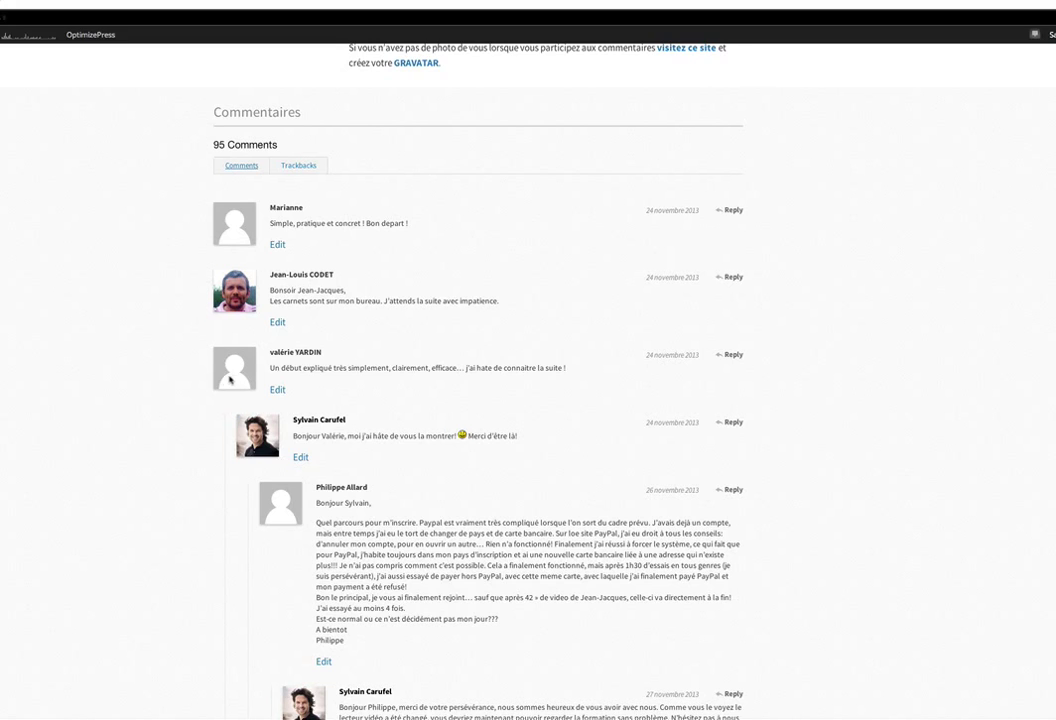
pyautogui.moveTo(262, 440)
pyautogui.scroll(-3, 501, 415)
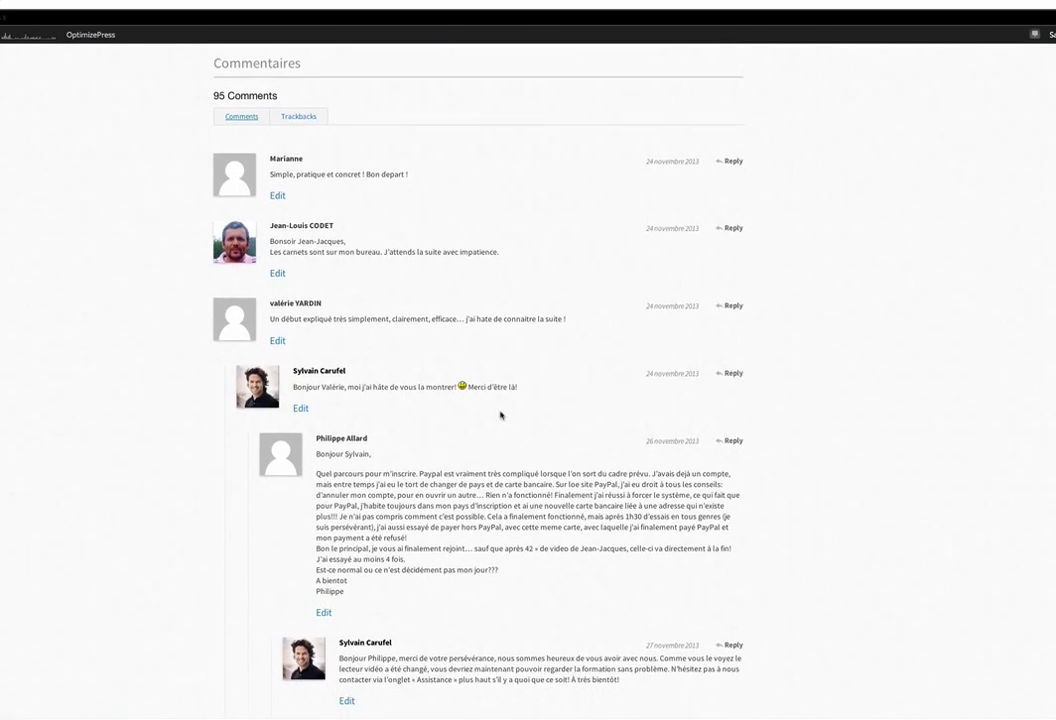
pyautogui.scroll(4, 500, 410)
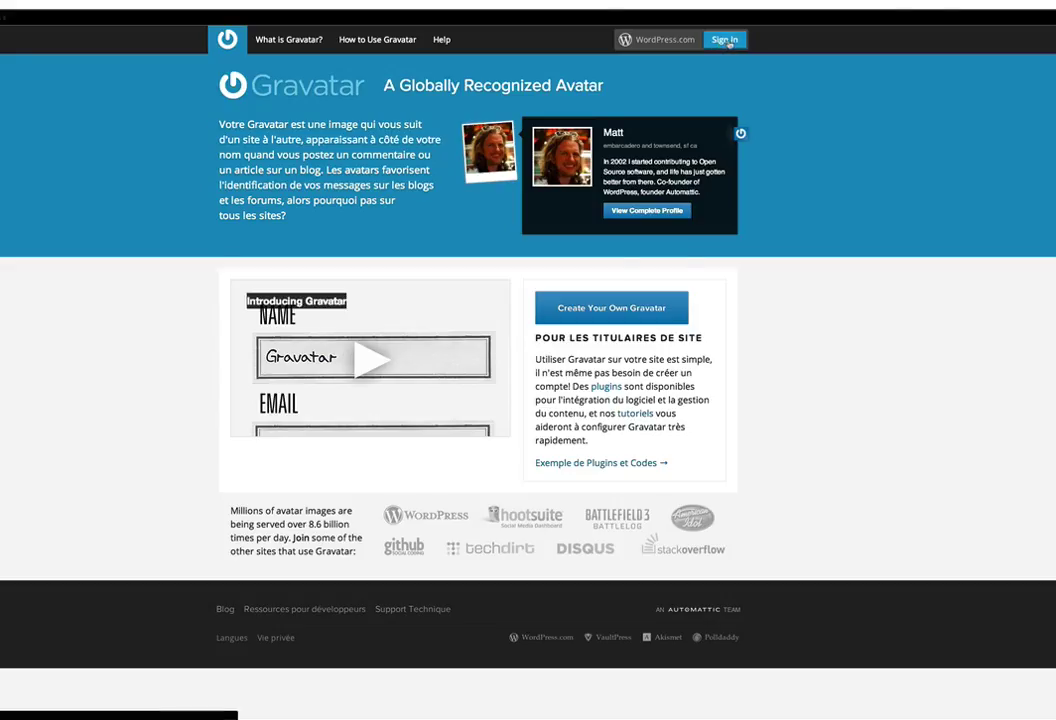
# Go to Gravatar's sign-in page and switch to the 'Need an account?' sign-up form.
pyautogui.click(726, 40)
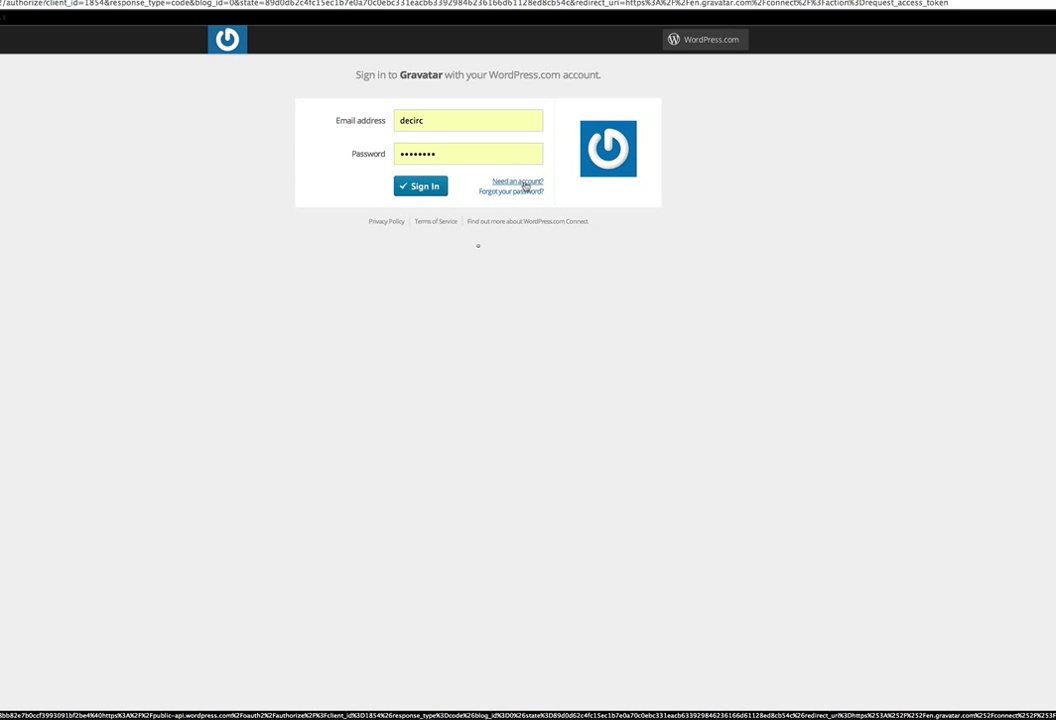
pyautogui.click(525, 184)
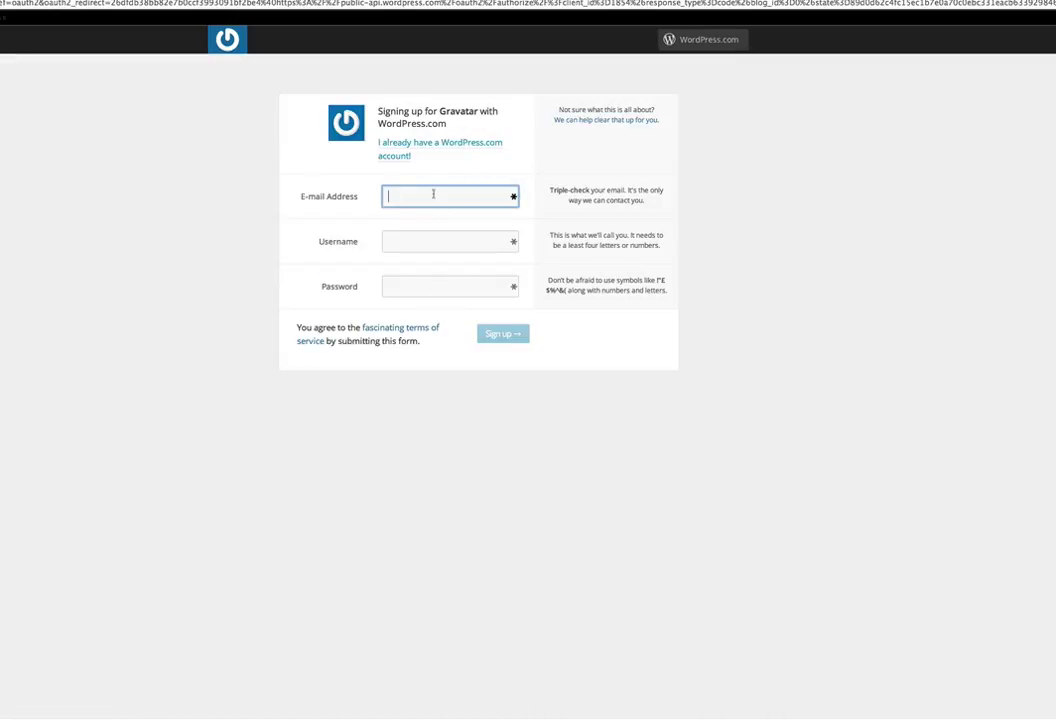
# Sign up with an e-mail address, username exemple301 and a password.
pyautogui.click(420, 242)
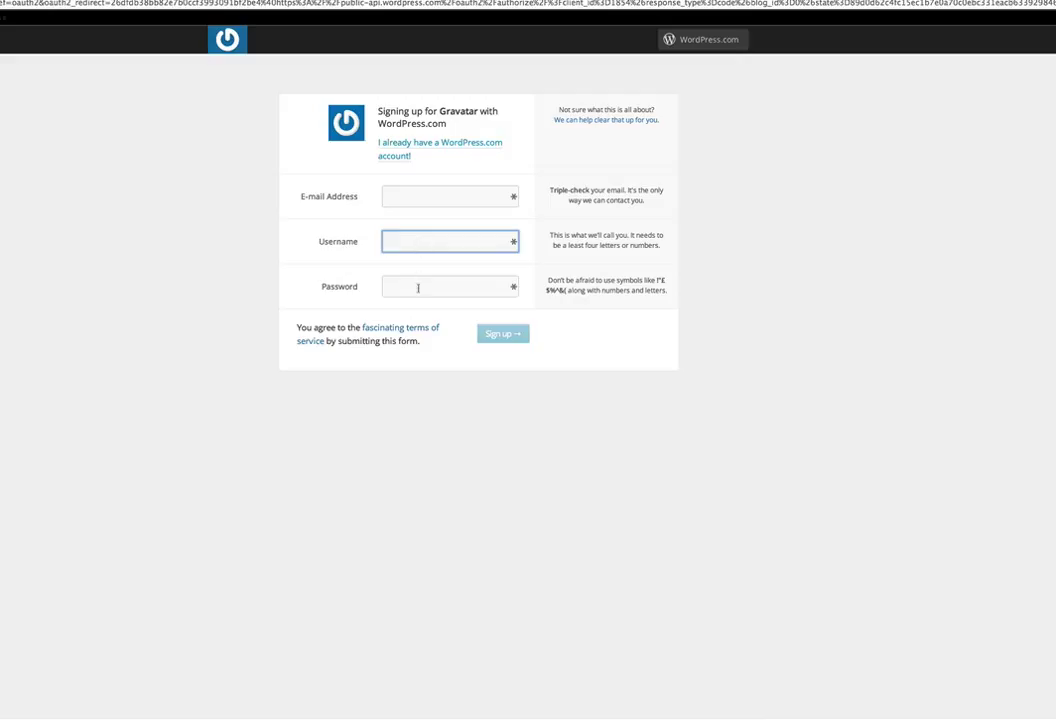
pyautogui.click(418, 287)
pyautogui.click(426, 197)
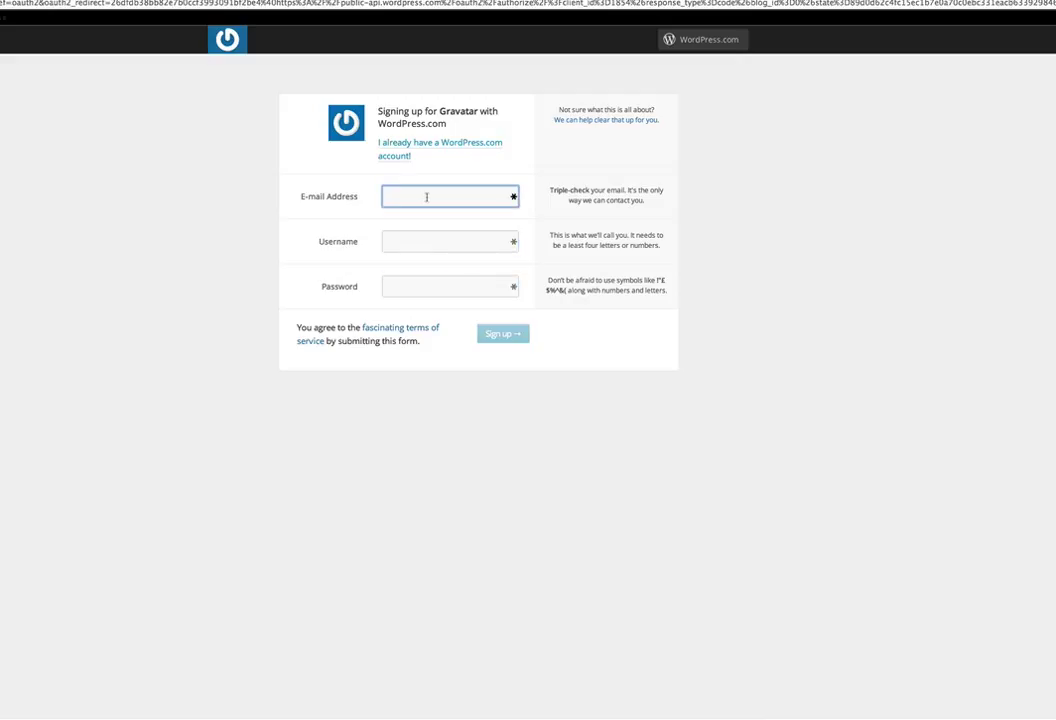
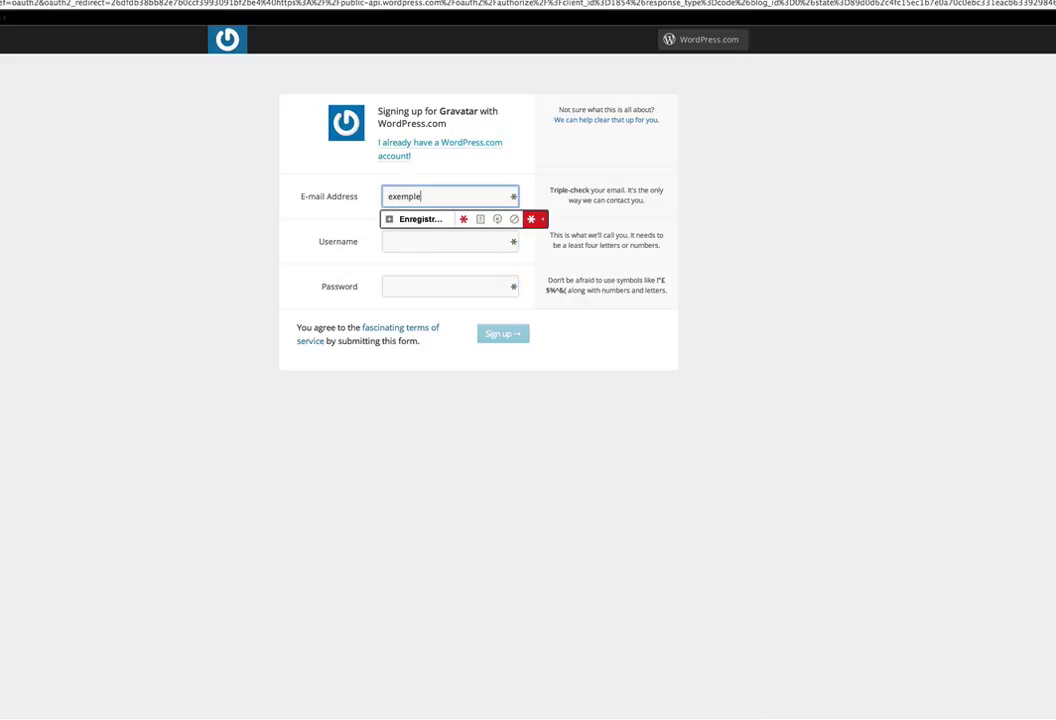
pyautogui.press('Tab')
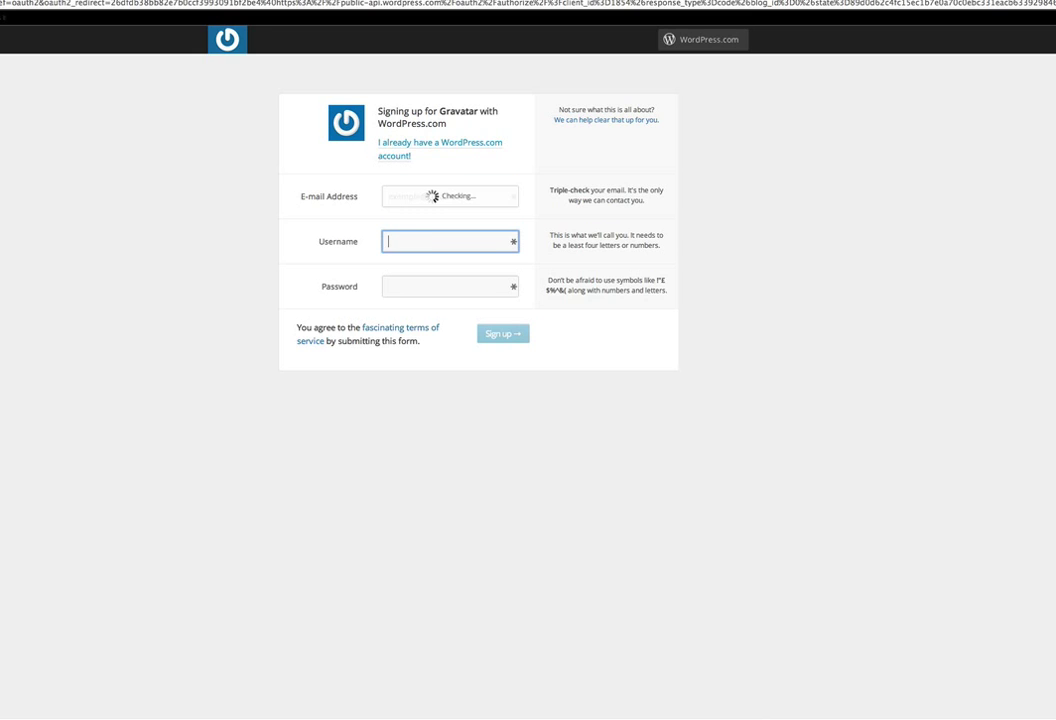
pyautogui.write('exemple301')
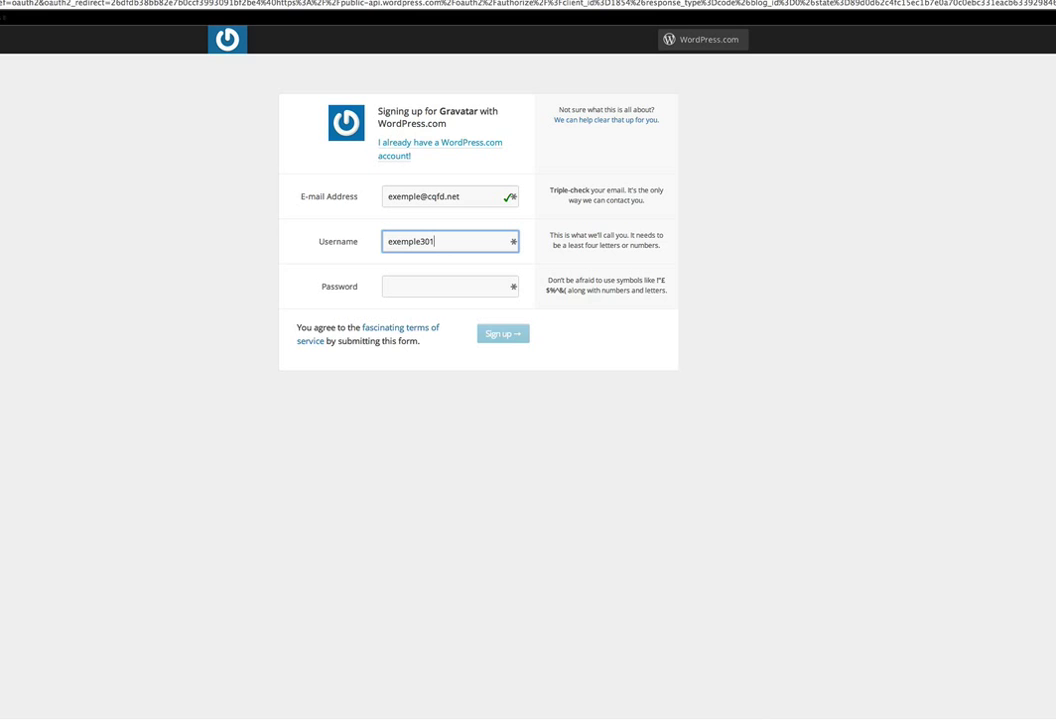
pyautogui.press('Tab')
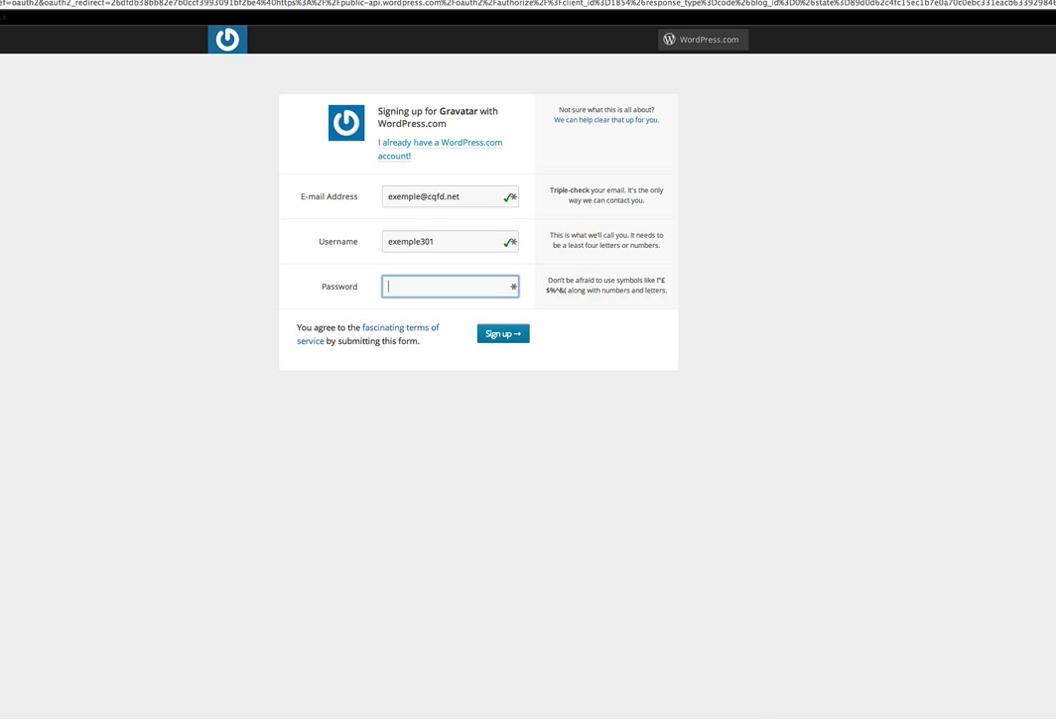
pyautogui.write('********')
pyautogui.click(502, 333)
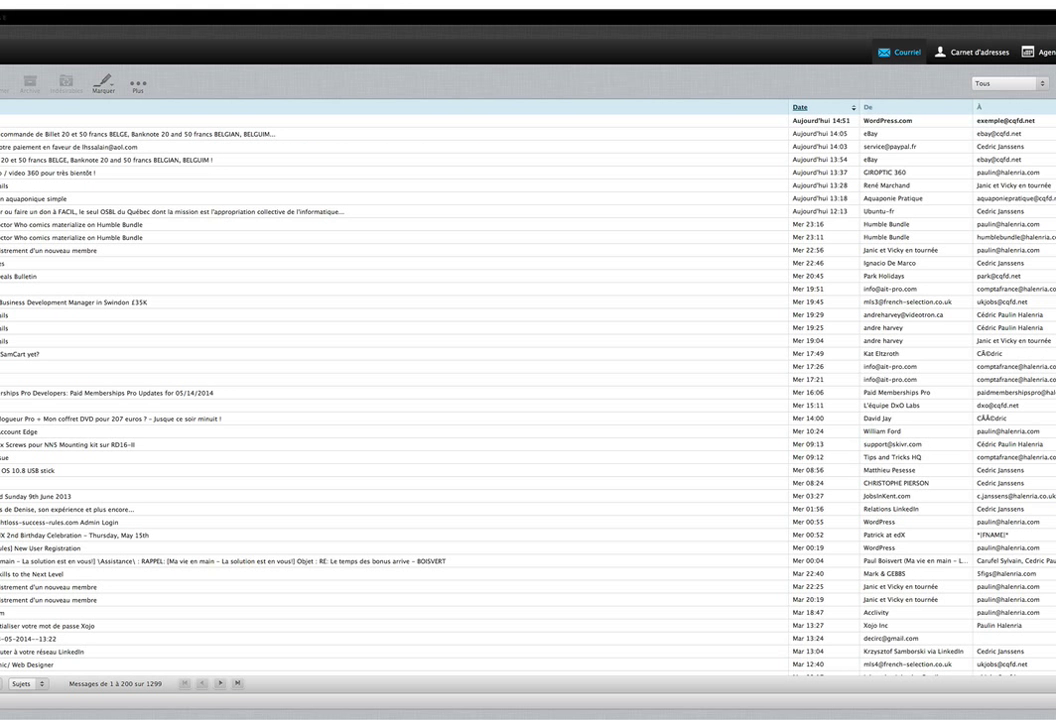
# Open the WordPress.com welcome e-mail in the inbox and follow its Activate Account link.
pyautogui.doubleClick(500, 120)
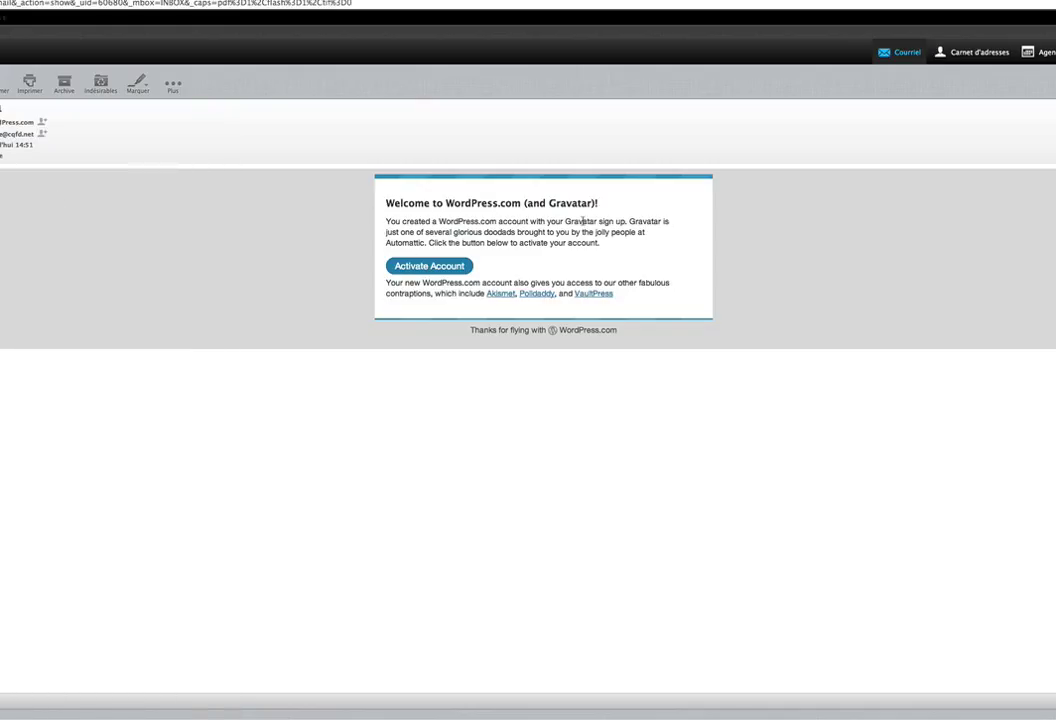
pyautogui.click(436, 268)
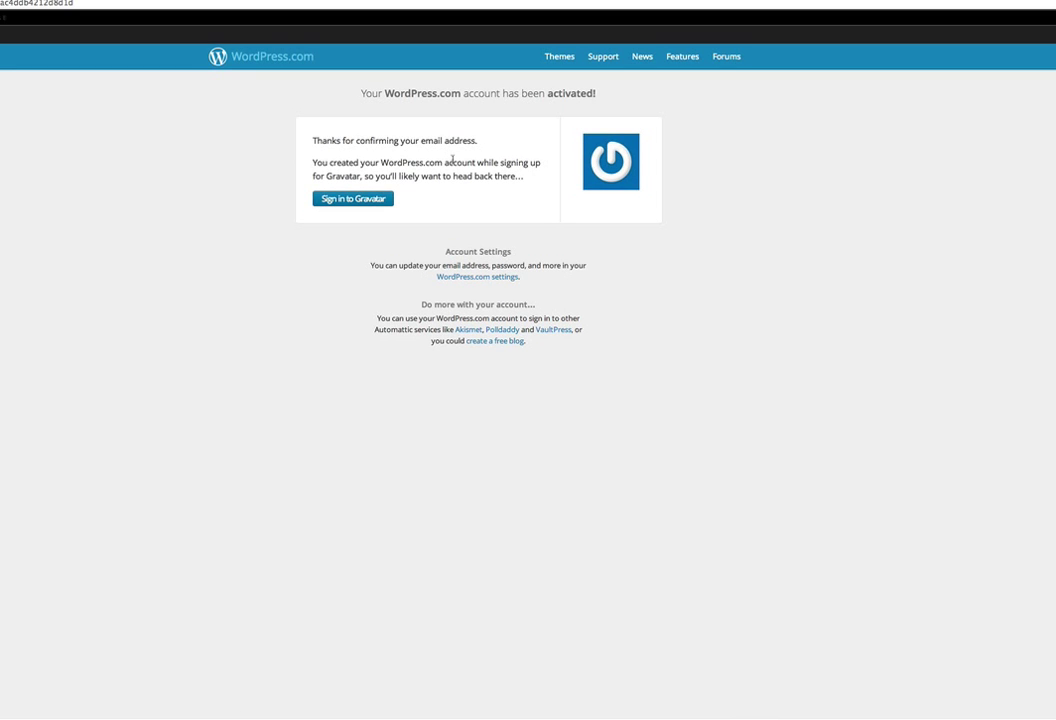
# Continue from the activation confirmation with 'Sign in to Gravatar'.
pyautogui.click(350, 200)
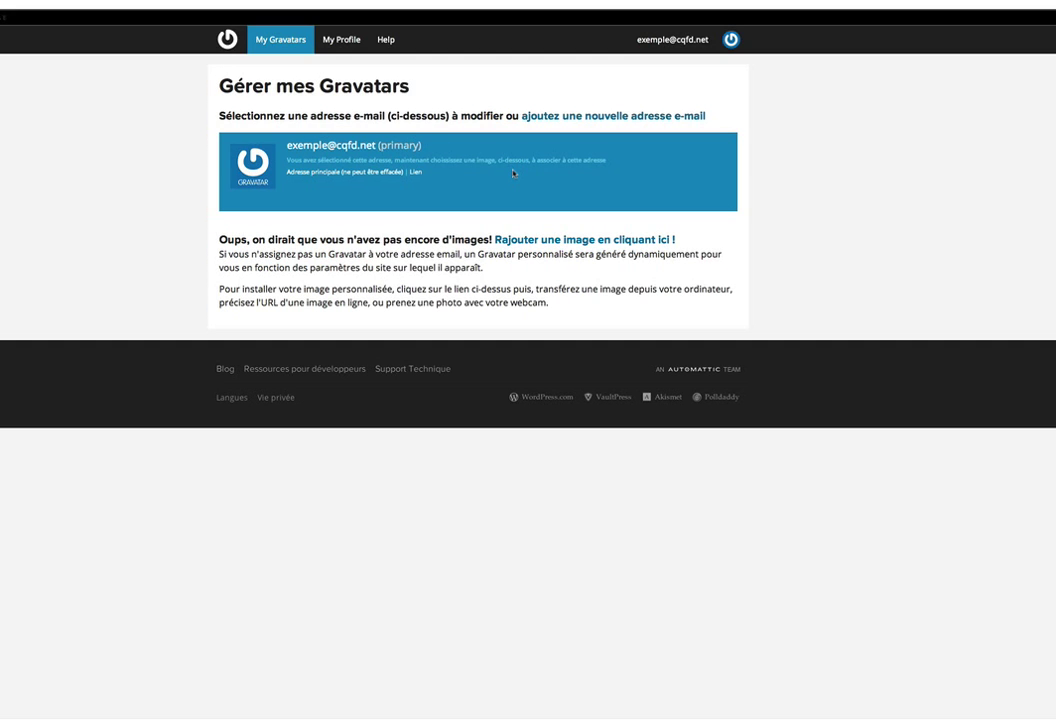
# Add an image by allowing webcam access, taking a snapshot and using it.
pyautogui.click(558, 246)
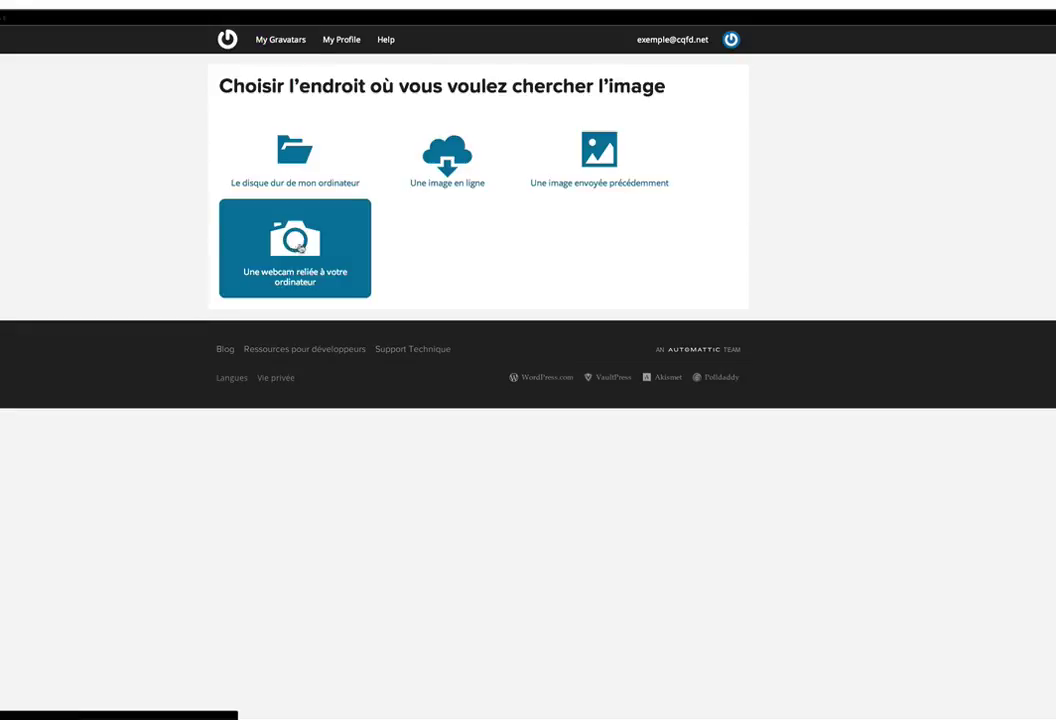
pyautogui.click(244, 205)
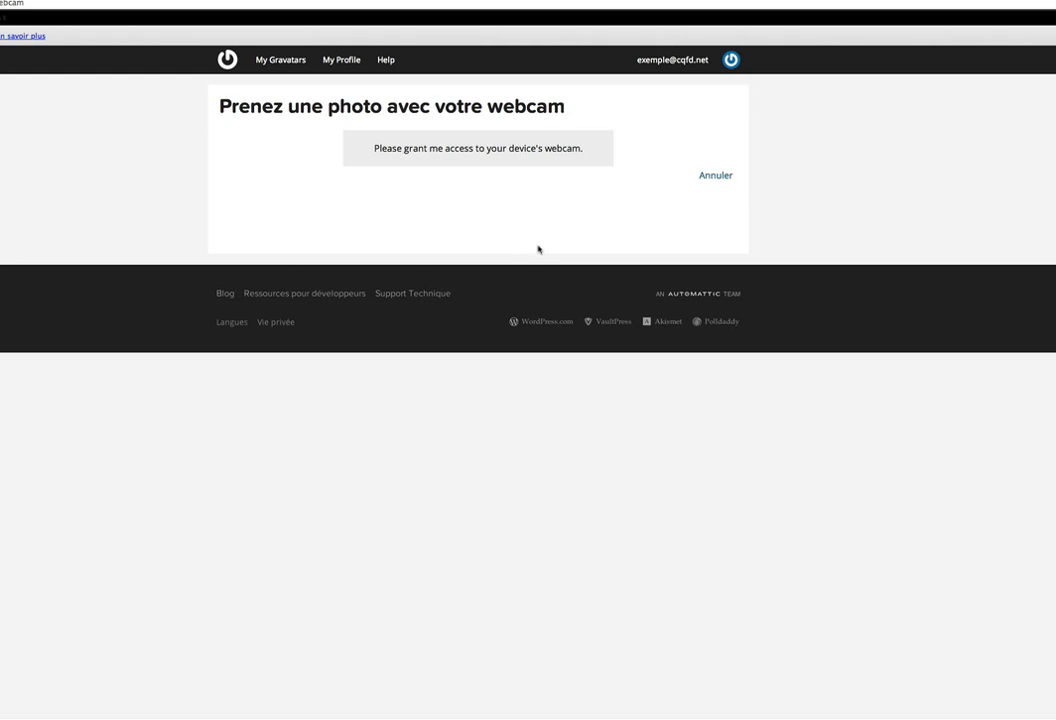
pyautogui.click(41, 22)
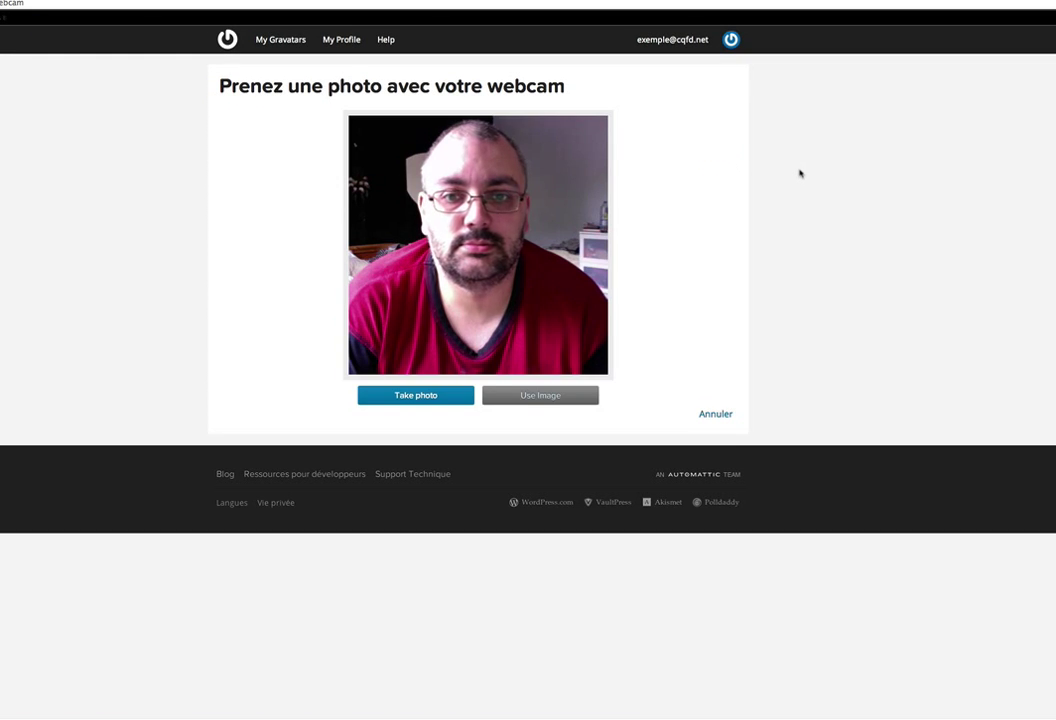
pyautogui.click(431, 396)
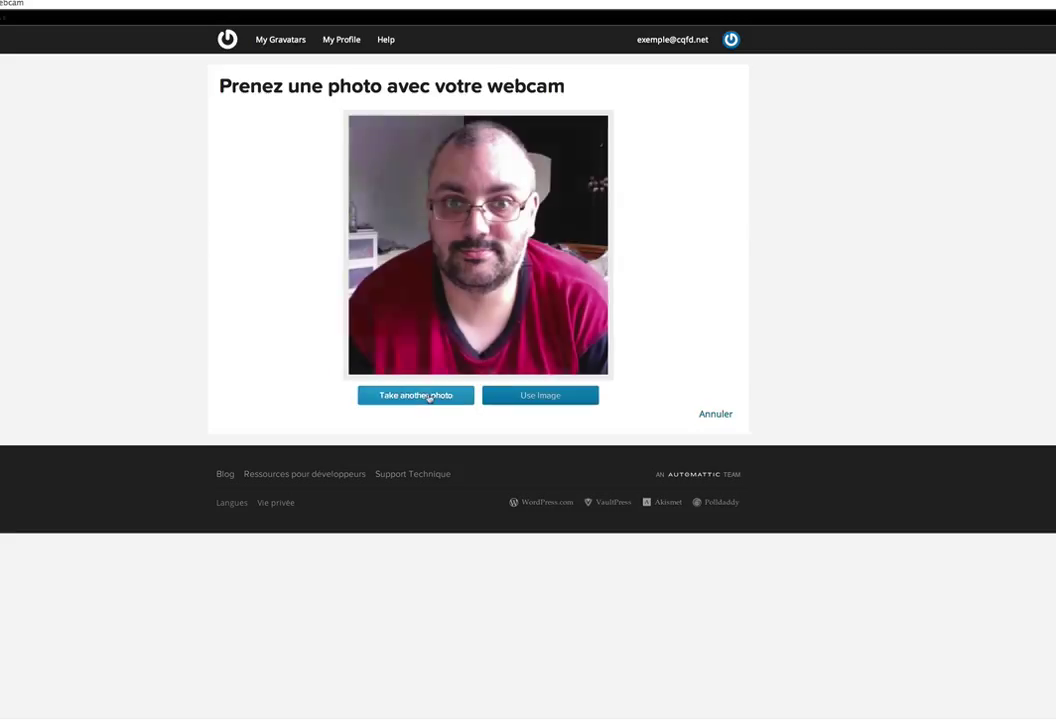
pyautogui.click(540, 395)
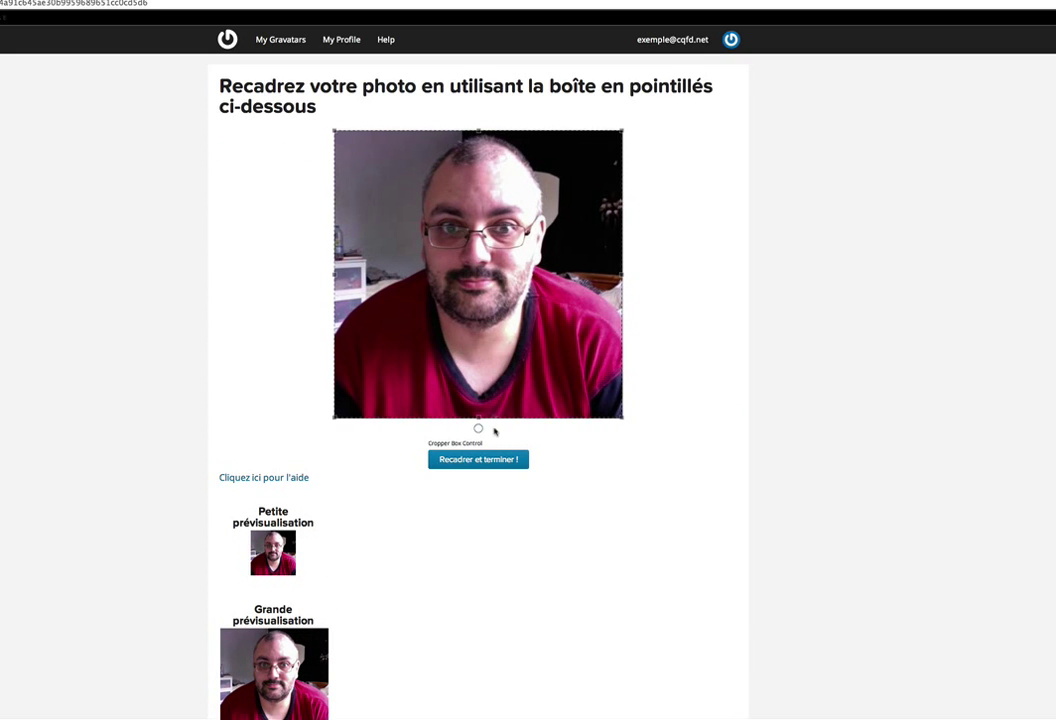
# Tighten the crop box around the face and apply 'Recadrer et terminer !'.
pyautogui.moveTo(478, 419); pyautogui.dragTo(488, 355)
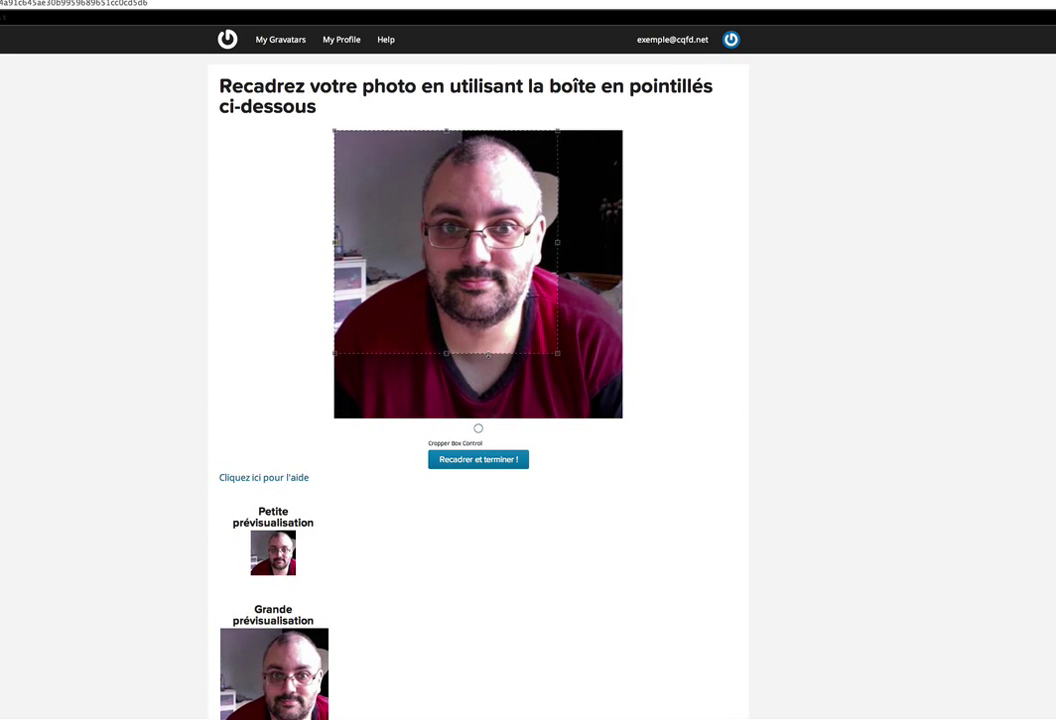
pyautogui.moveTo(334, 131); pyautogui.dragTo(347, 143)
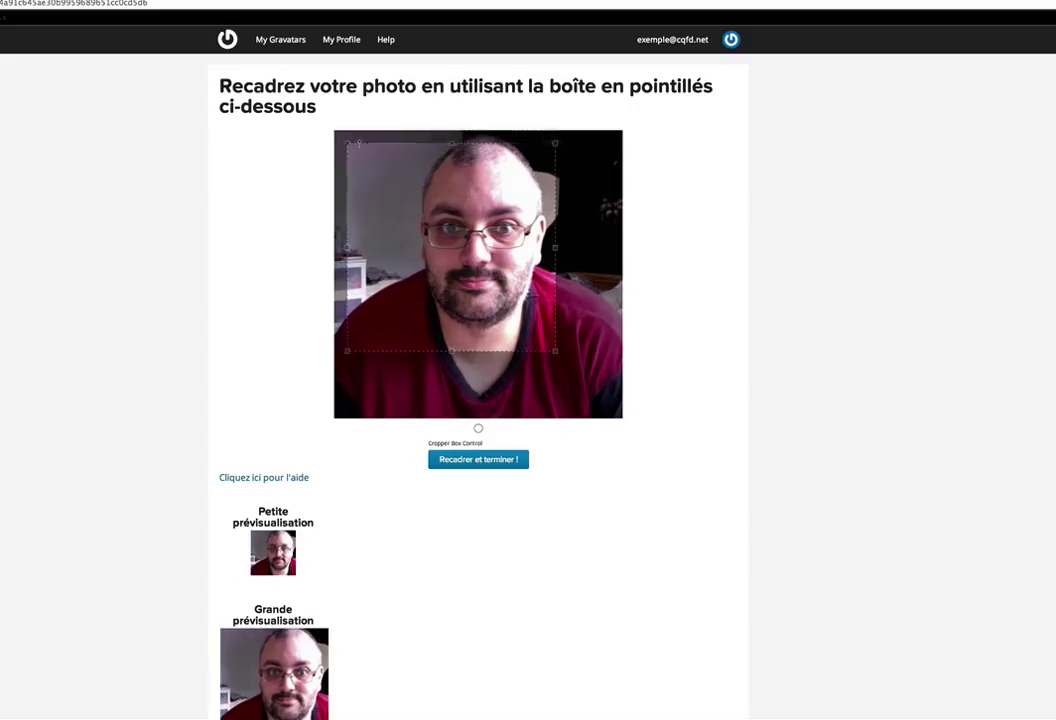
pyautogui.moveTo(451, 246); pyautogui.dragTo(482, 229)
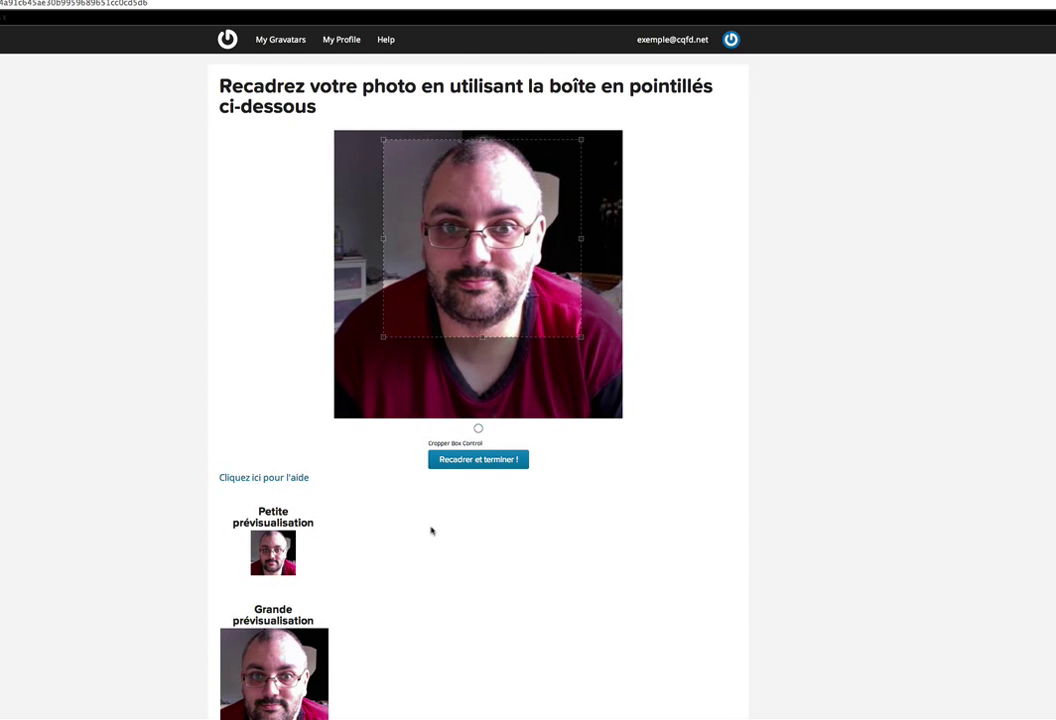
pyautogui.scroll(-1, 431, 532)
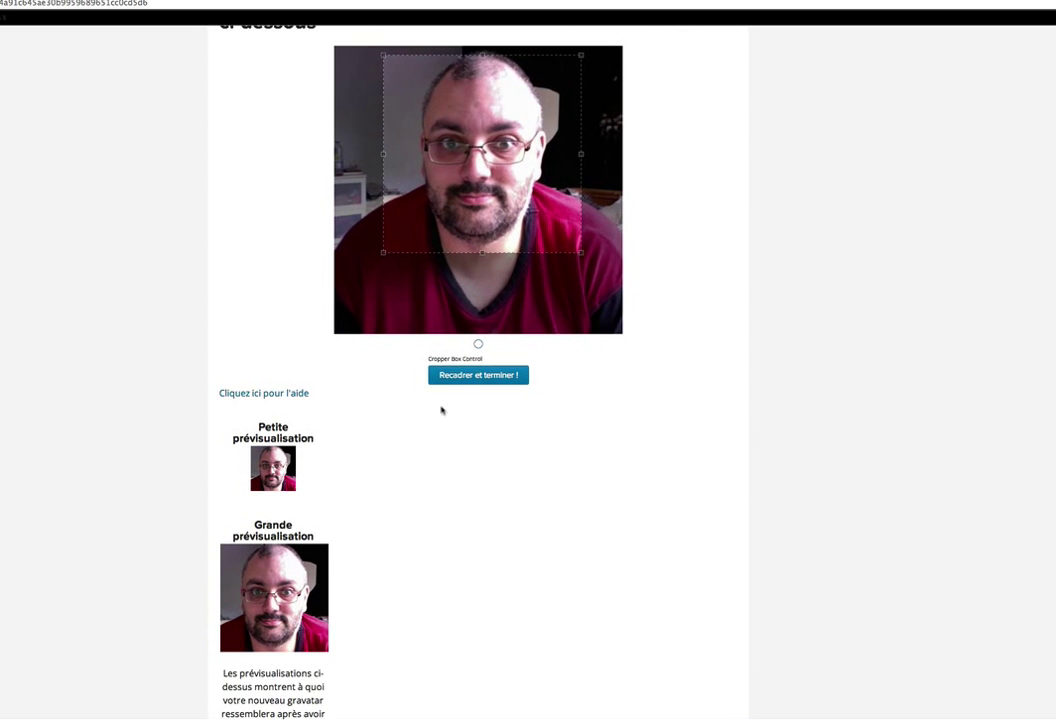
pyautogui.click(470, 376)
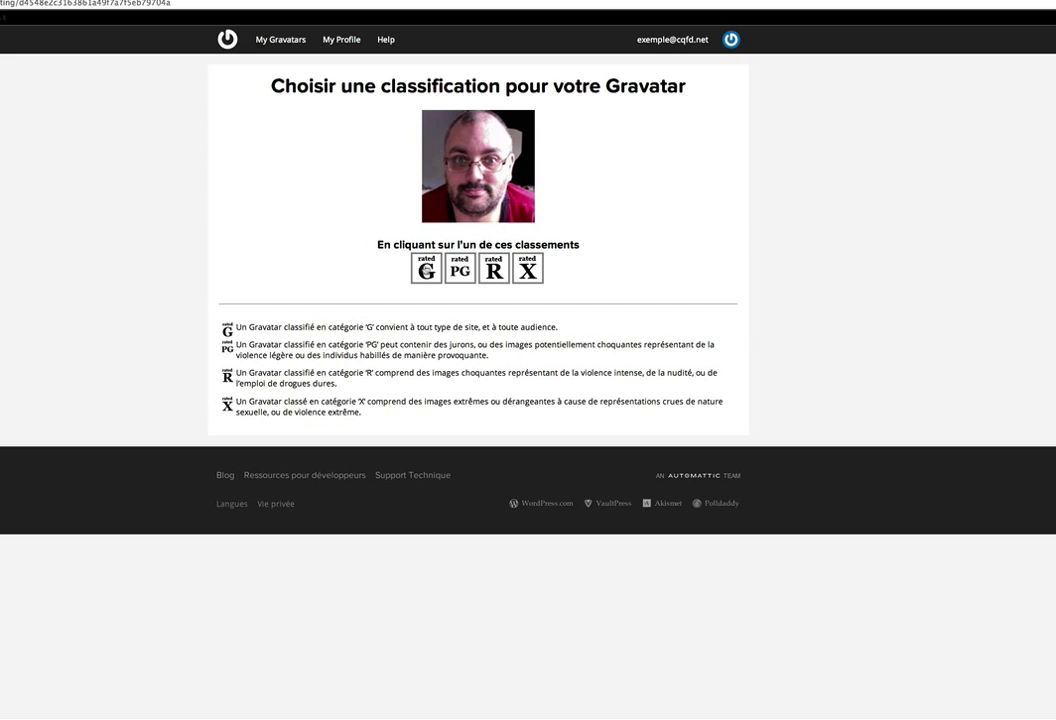
# Select the 'rated G' classification for the cropped portrait.
pyautogui.click(426, 268)
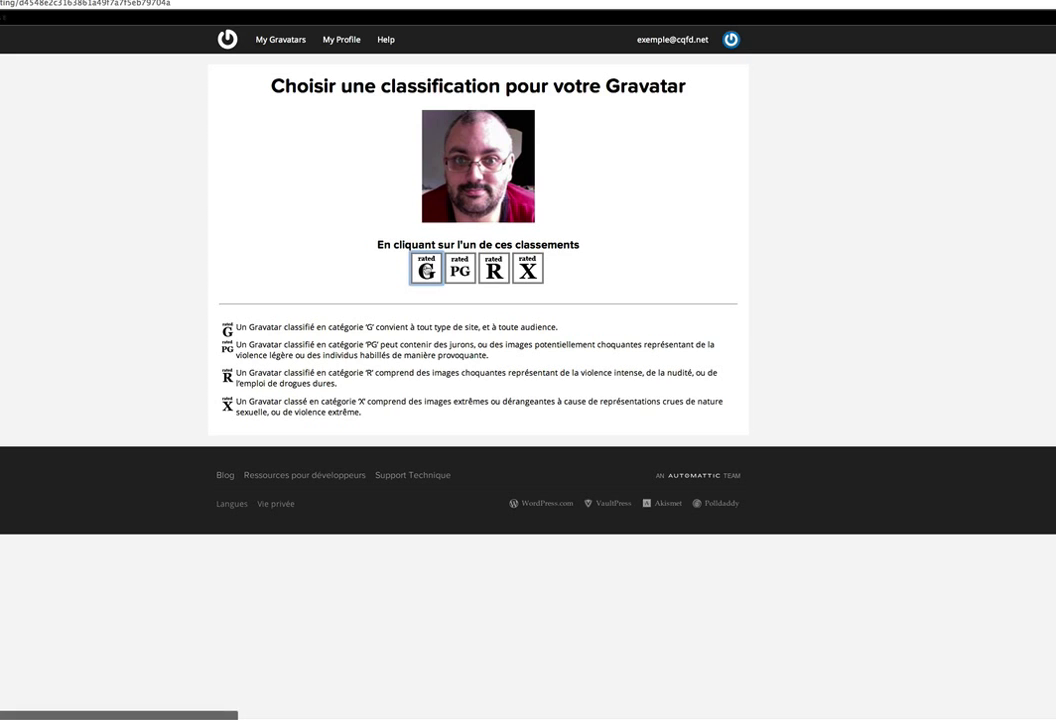